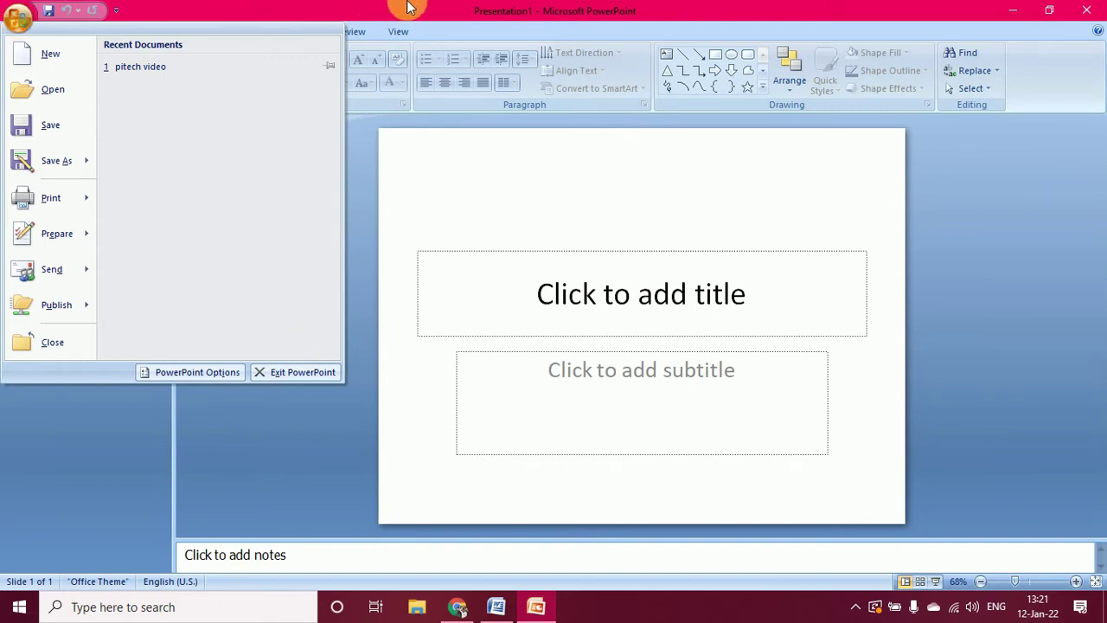
left_click(395, 24)
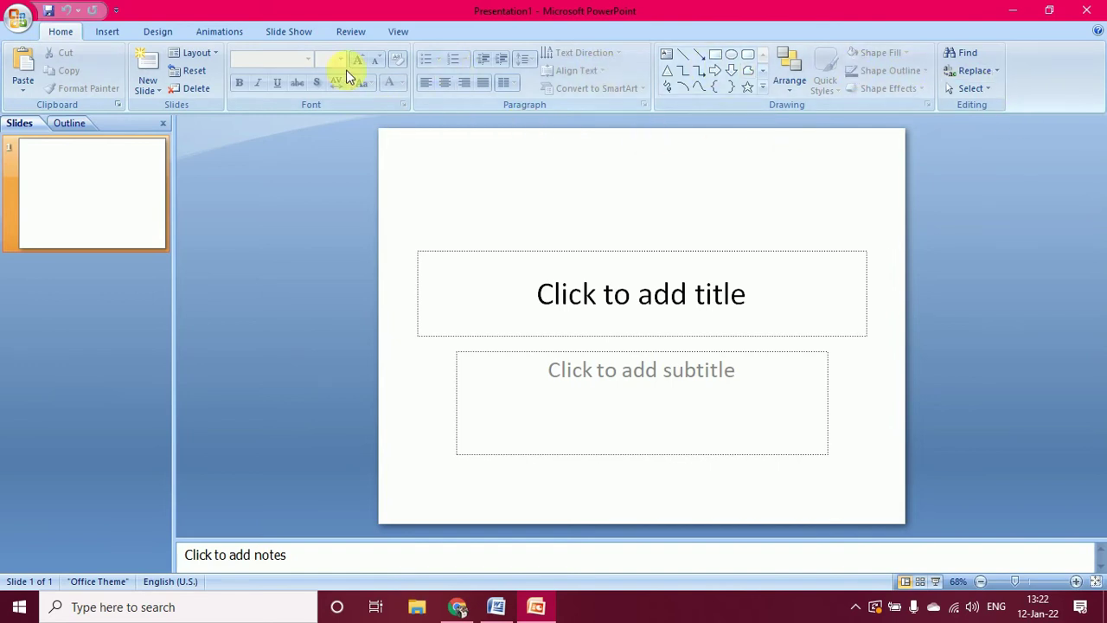
left_click(102, 35)
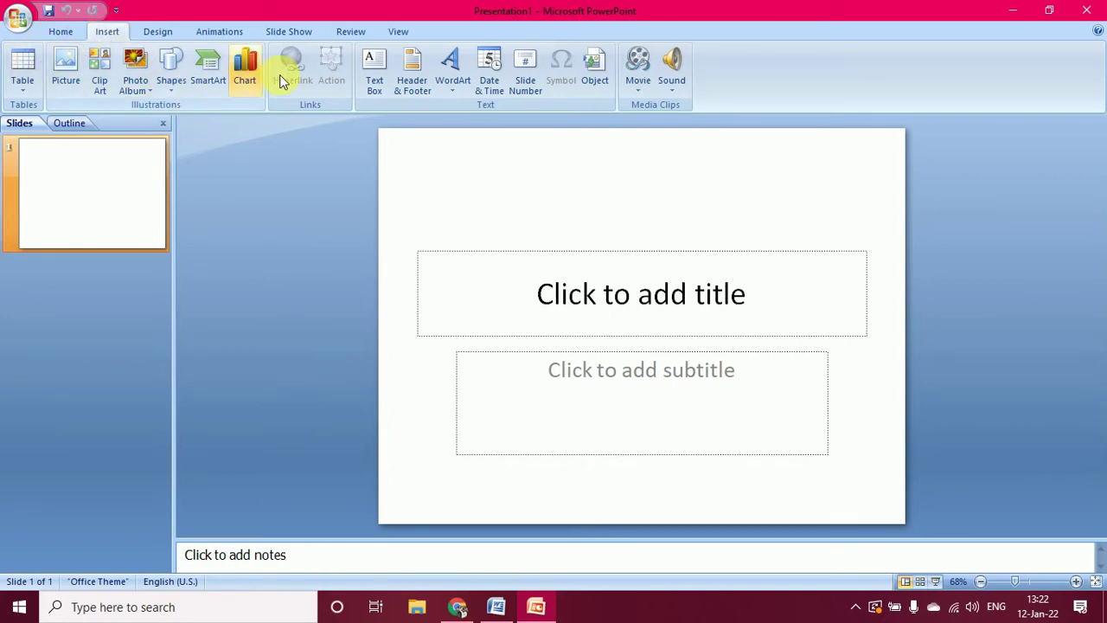
left_click(162, 34)
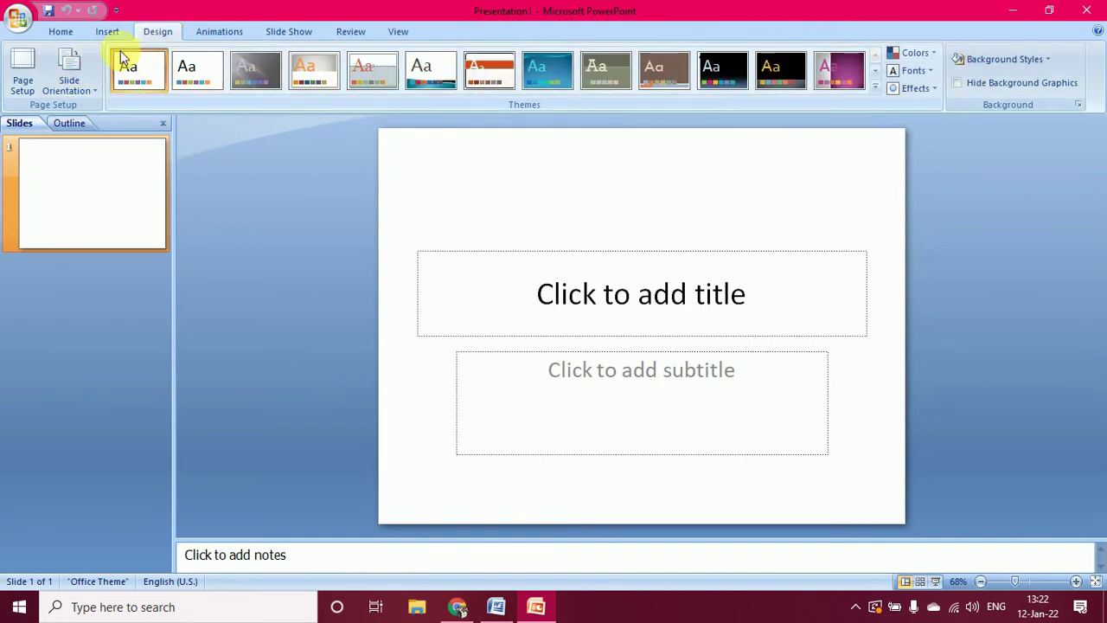
left_click(58, 33)
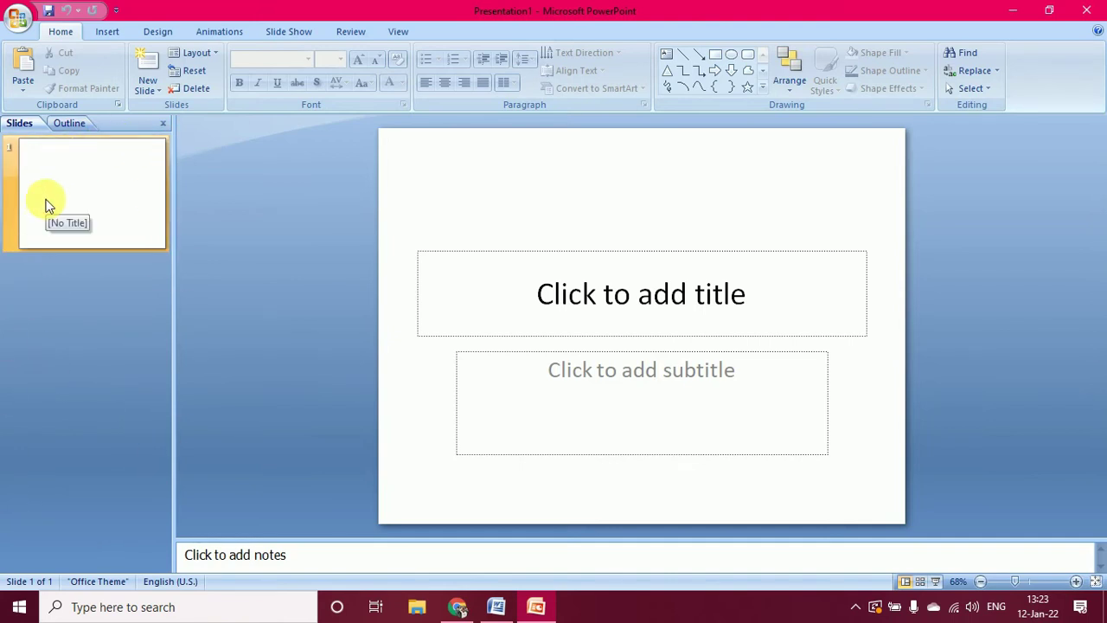
Add two new slides after the title slide
left_click(93, 188)
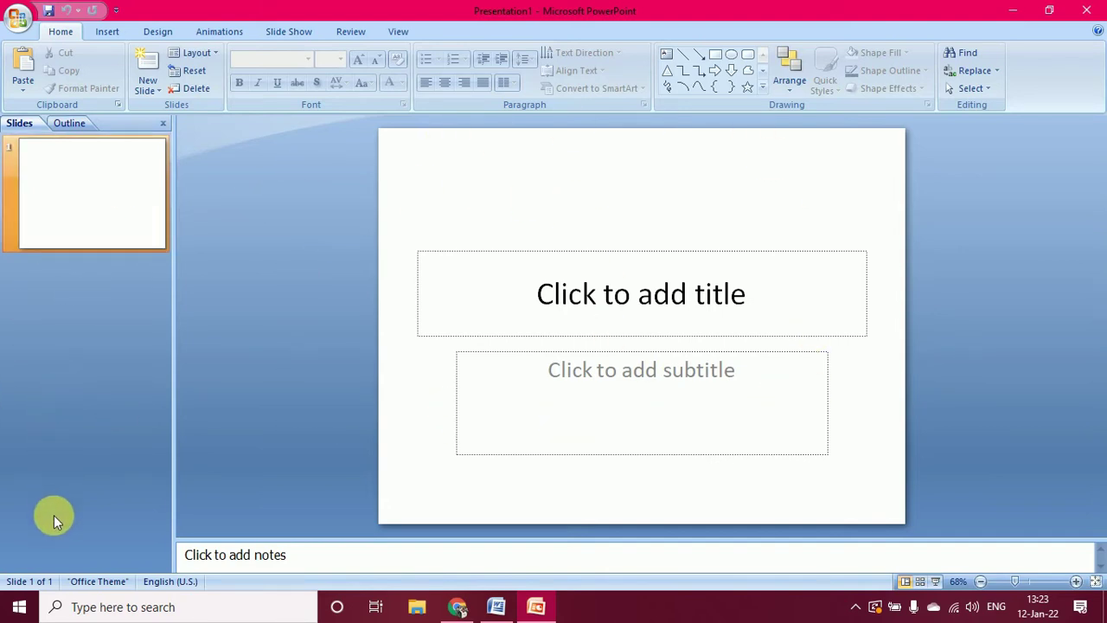
right_click(89, 298)
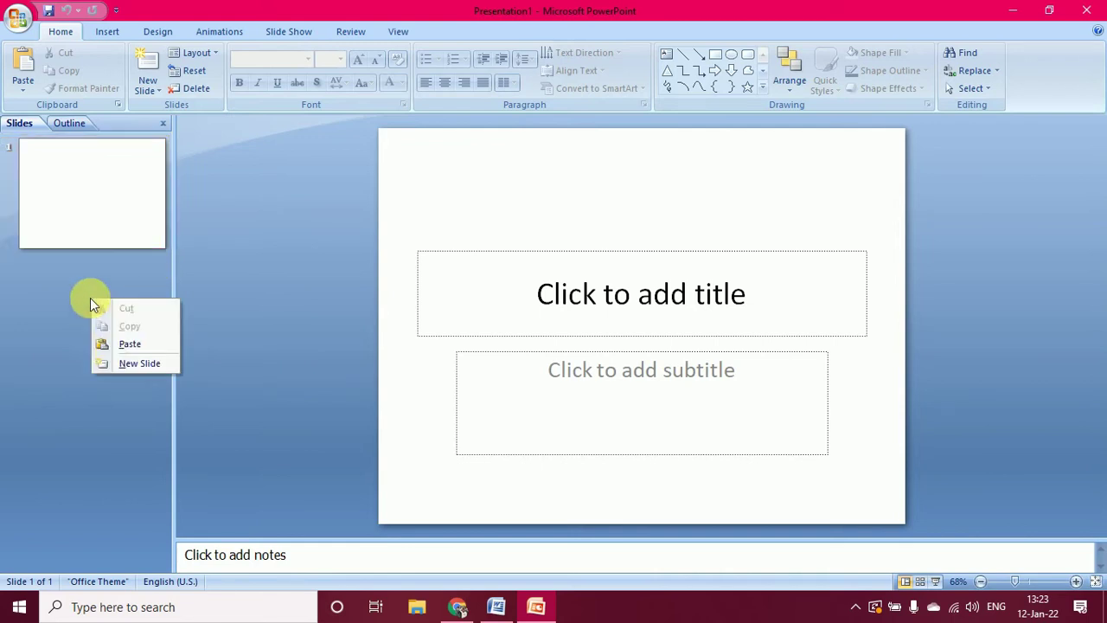
left_click(129, 363)
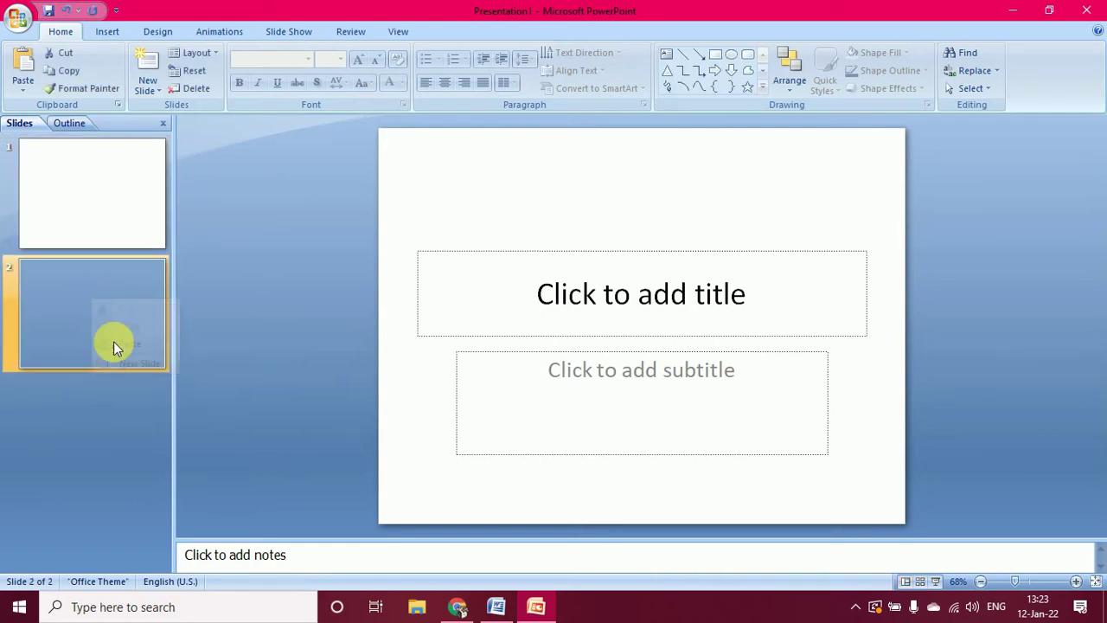
right_click(58, 405)
left_click(93, 471)
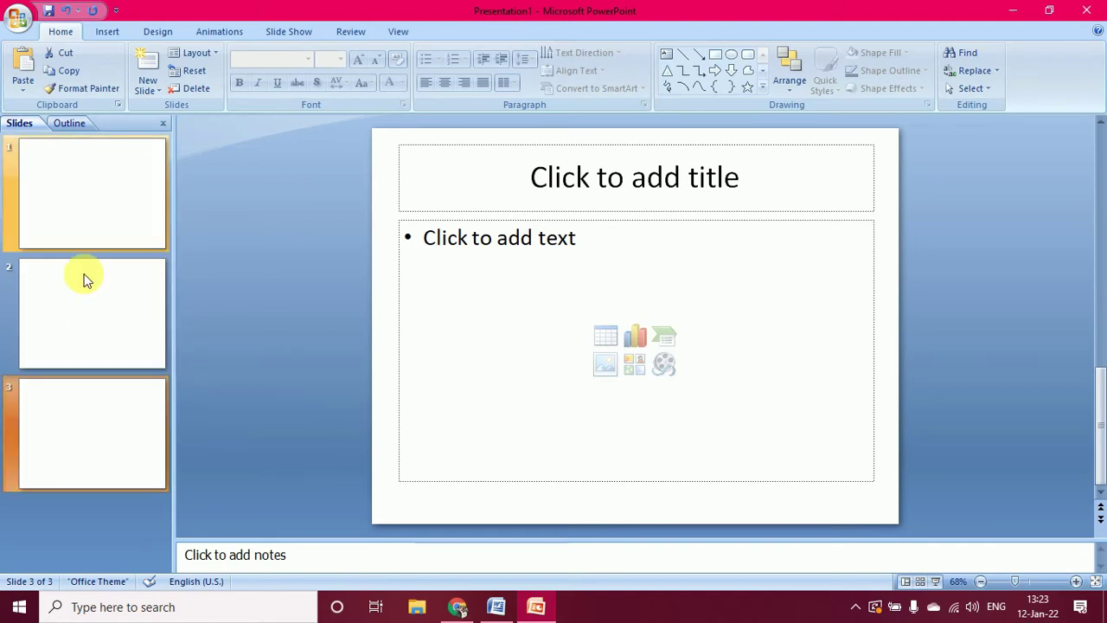
Fill in the first slide with the title "fth" and the subtitle "fhfhfh"
right_click(95, 309)
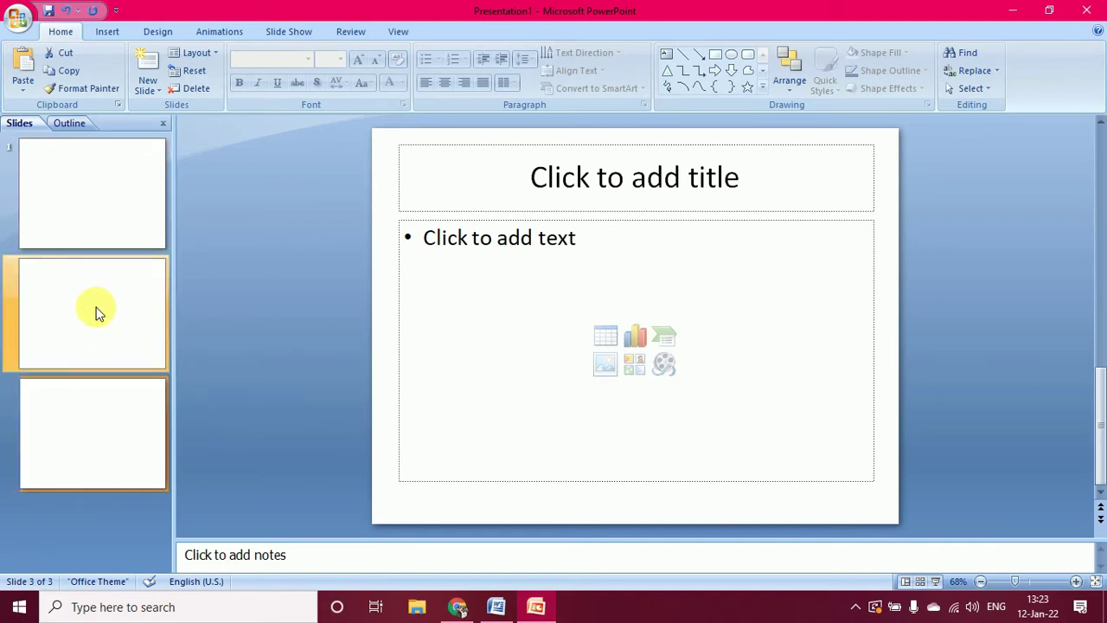
left_click(96, 224)
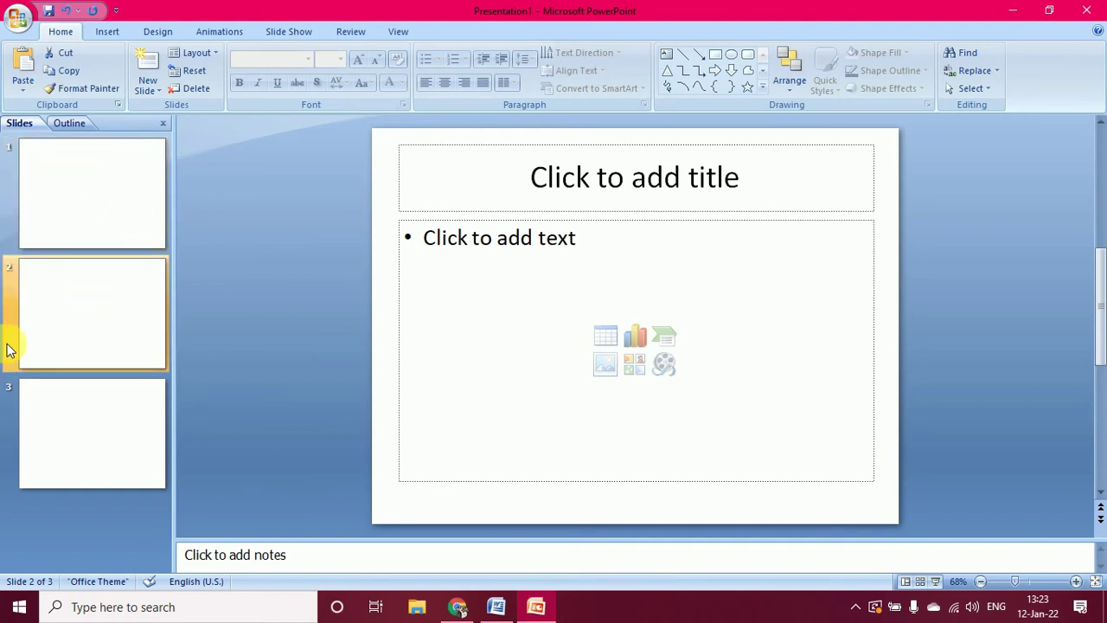
left_click(89, 226)
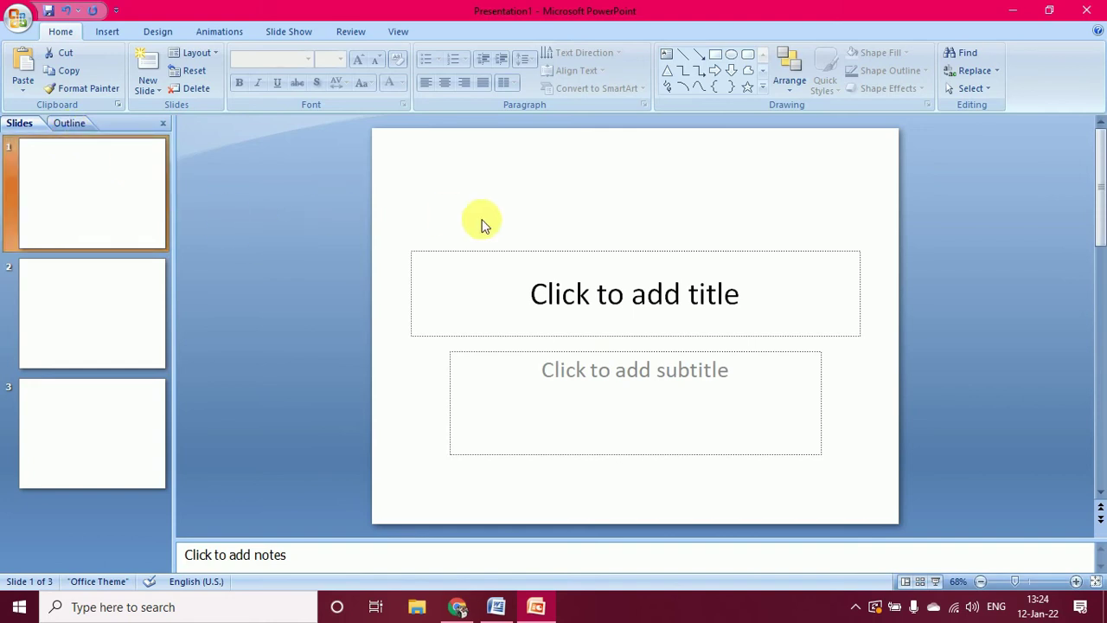
left_click(579, 304)
type("fth")
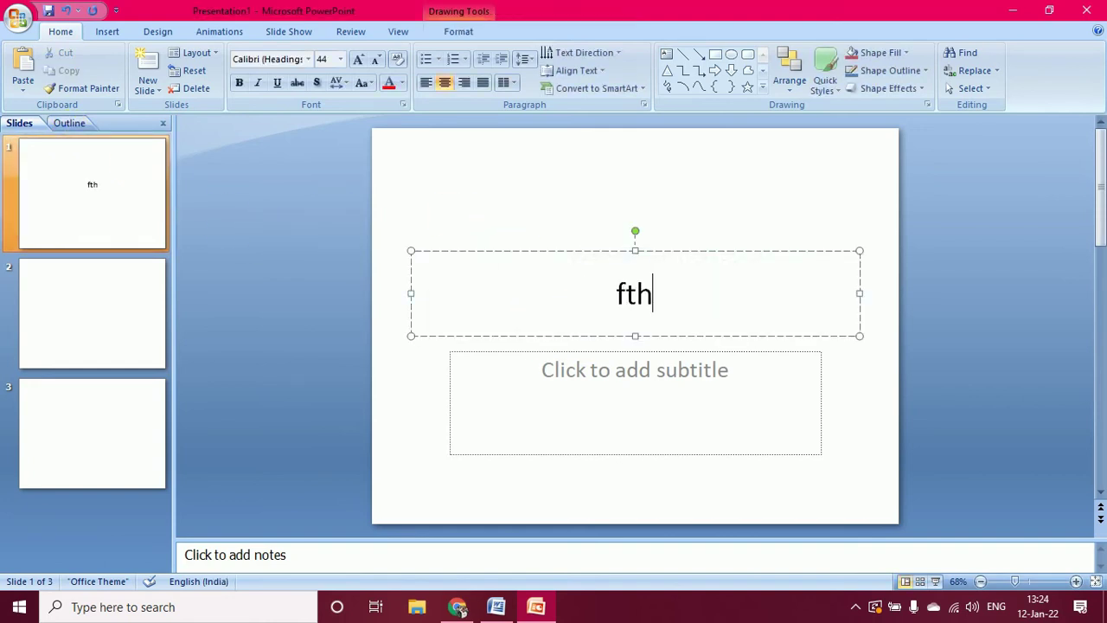
left_click(581, 395)
type("fhfhfh")
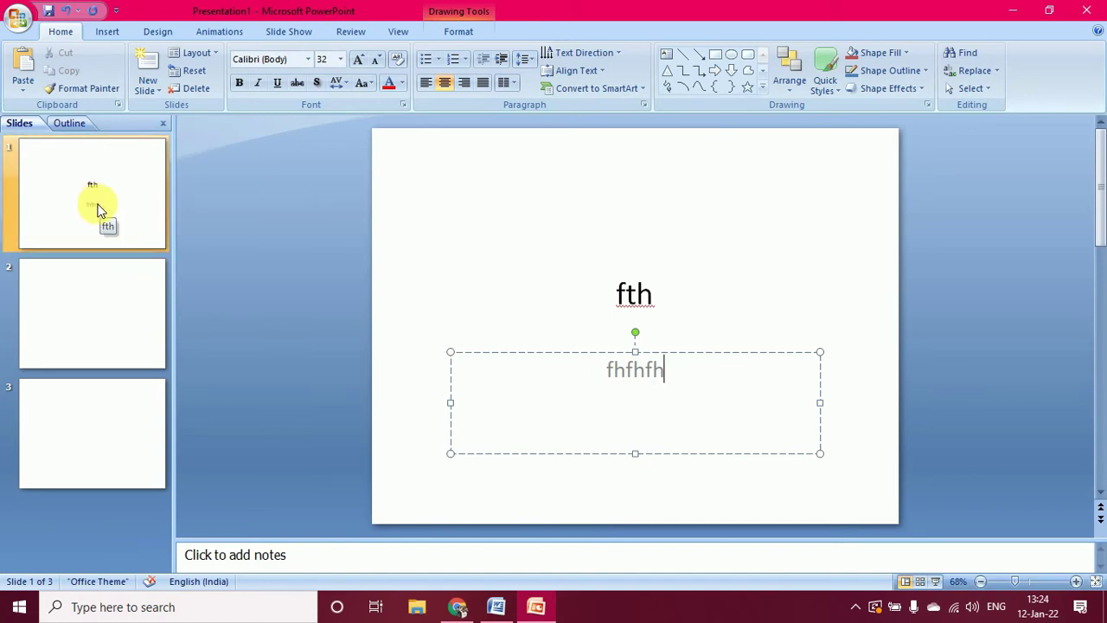
Fill in the second slide with the title "fzfhfj" and the bullet text "fghfgjfgjvjf"
left_click(163, 330)
left_click(610, 195)
type("fzfhfj")
left_click(551, 286)
type("fghfgjfgjvjf")
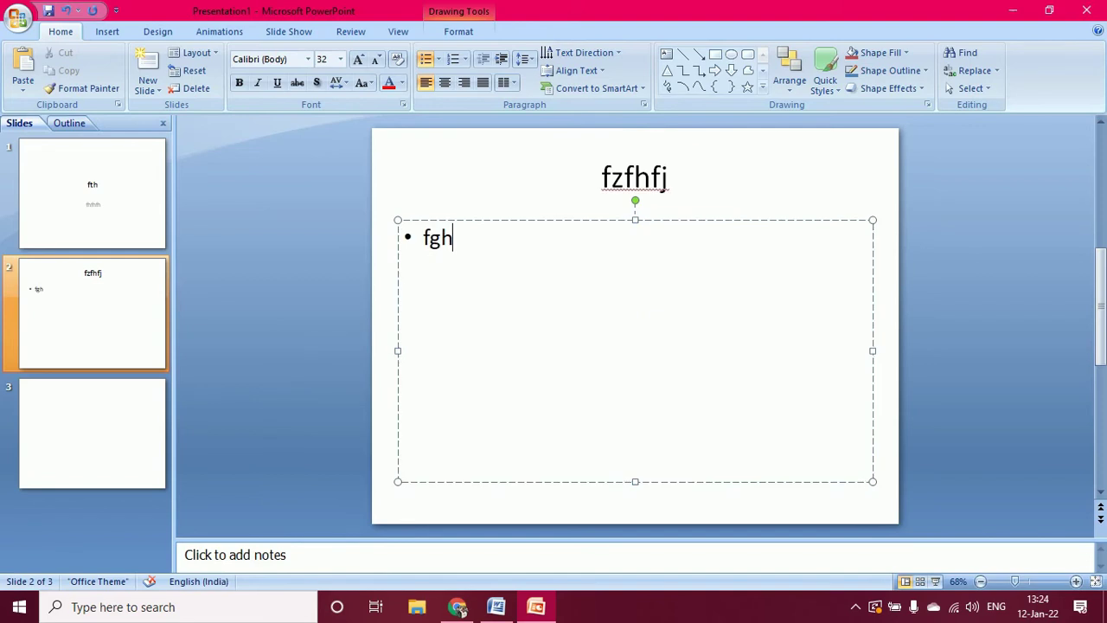
Fill in the third slide with the title "fjgjgyj" and the bullet text "gjgjmmbmb"
left_click(92, 435)
left_click(574, 173)
type("fjgjgyj")
left_click(536, 338)
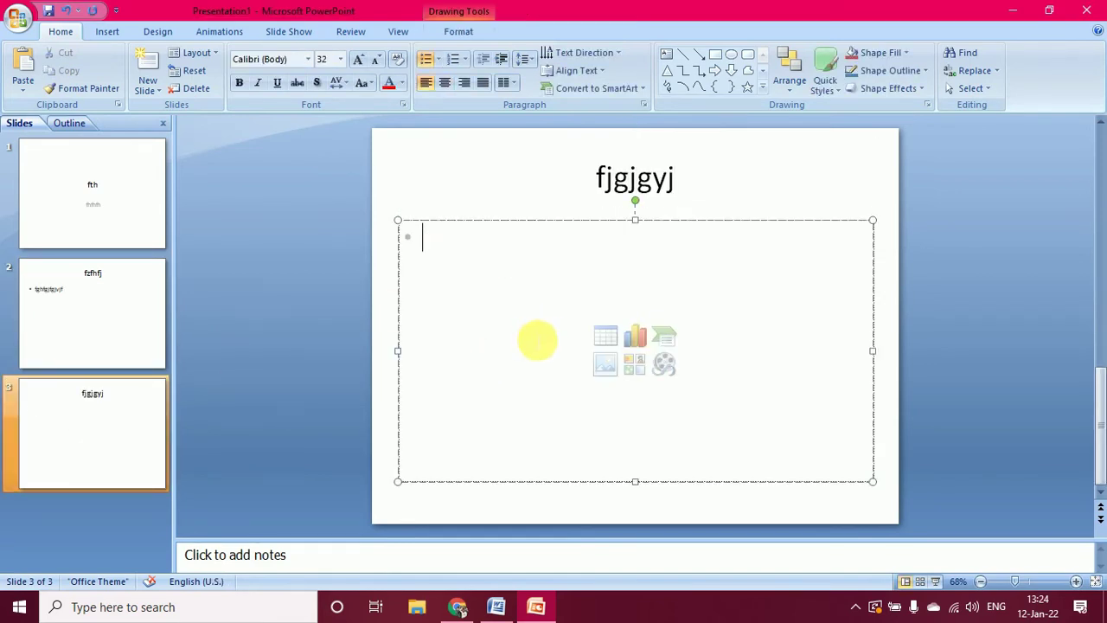
type("gjgjmmbmb")
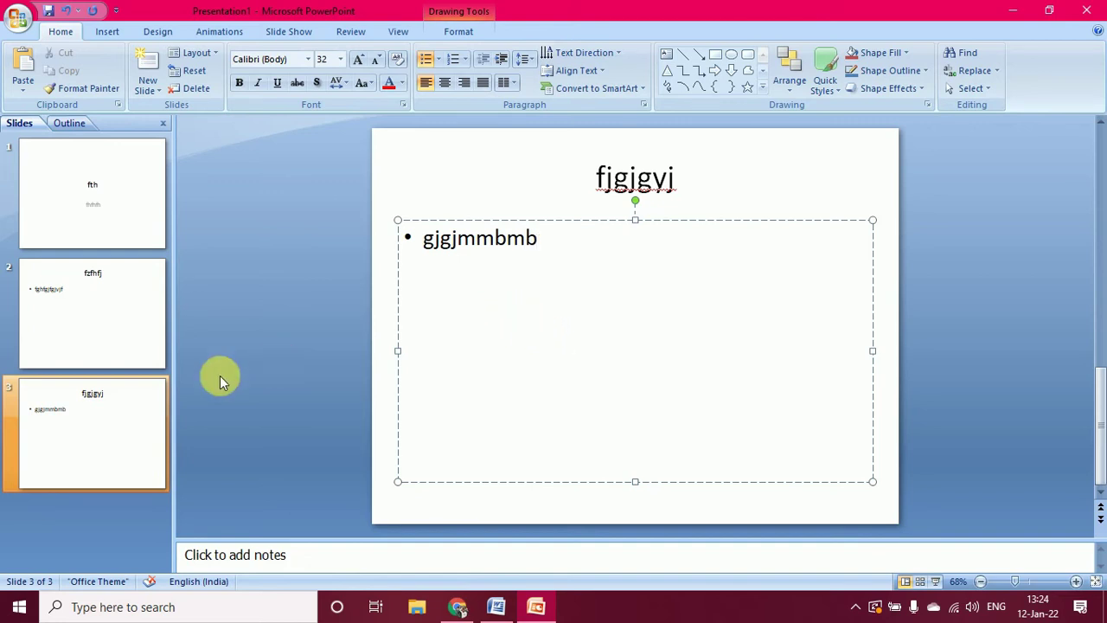
Merge the second and third slides' text into the first slide's subtitle using the outline, and return to the slide thumbnails
left_click(97, 403)
left_click(100, 305)
left_click(116, 168)
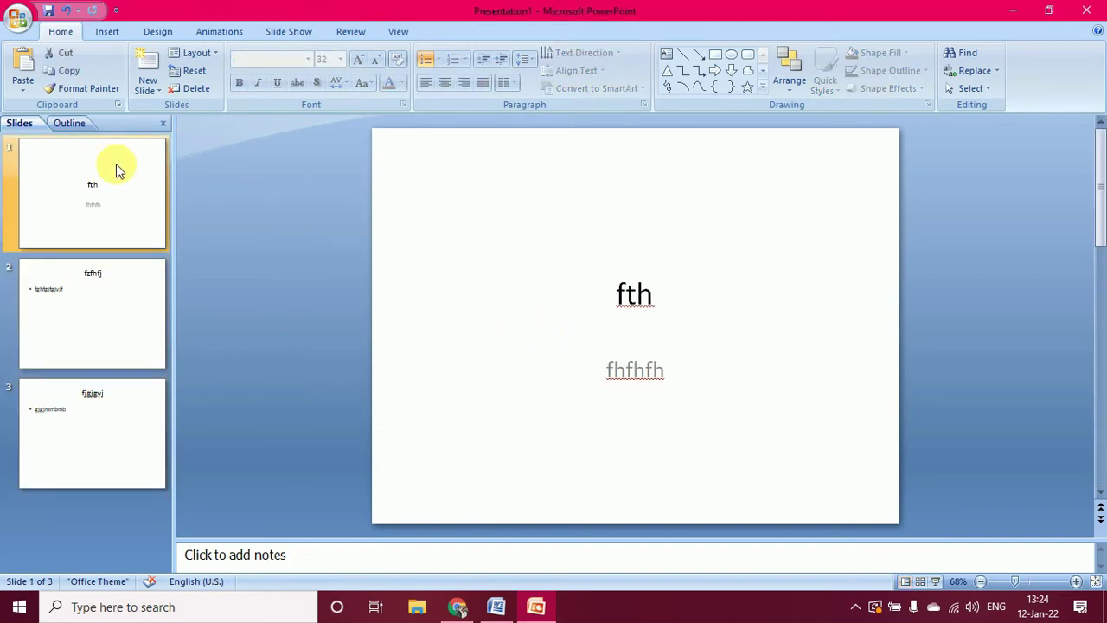
left_click(70, 128)
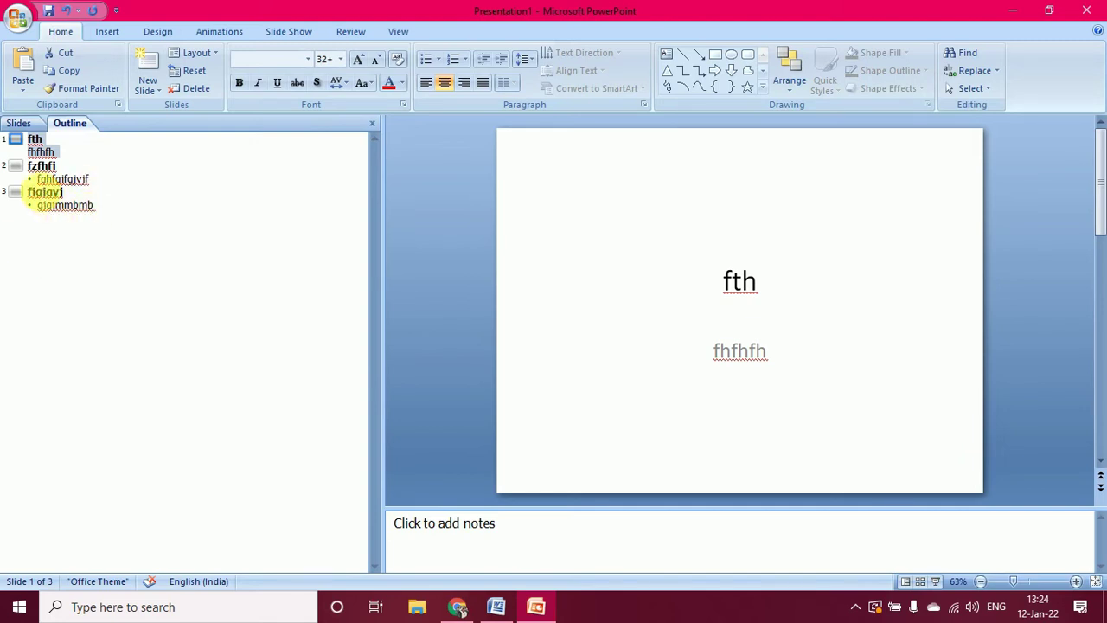
left_click(16, 191)
left_click_drag(16, 191, 40, 145)
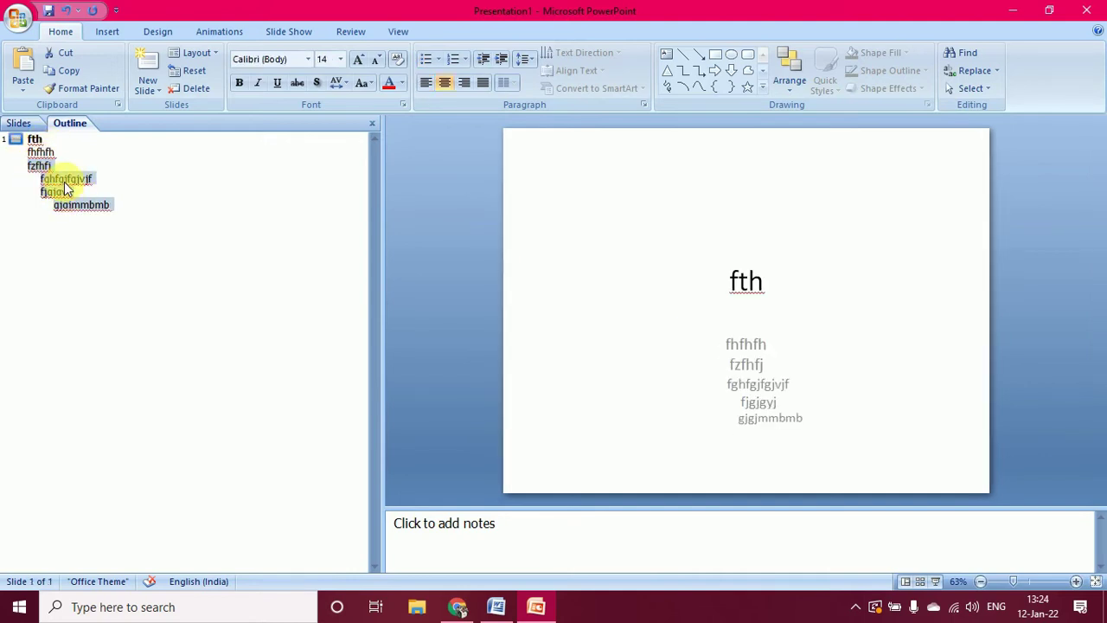
left_click(20, 125)
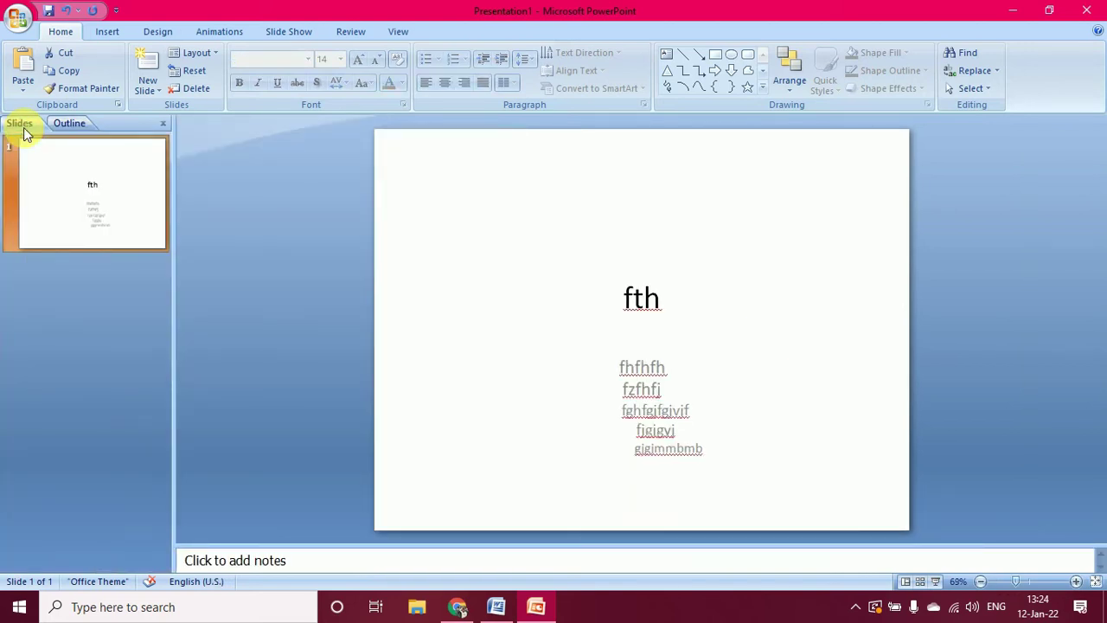